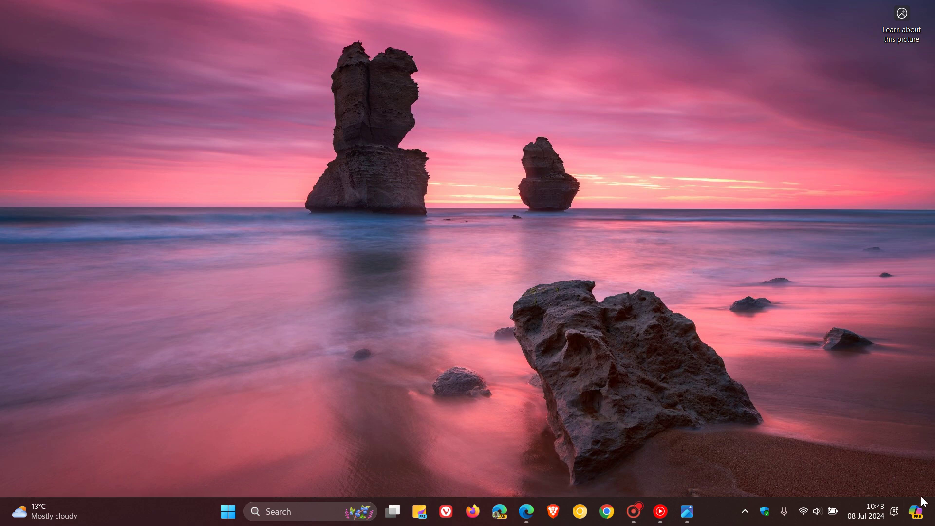
# Open Edge's Copilot side panel, widen it to the wide layout, then close it.
pyautogui.click(916, 512)
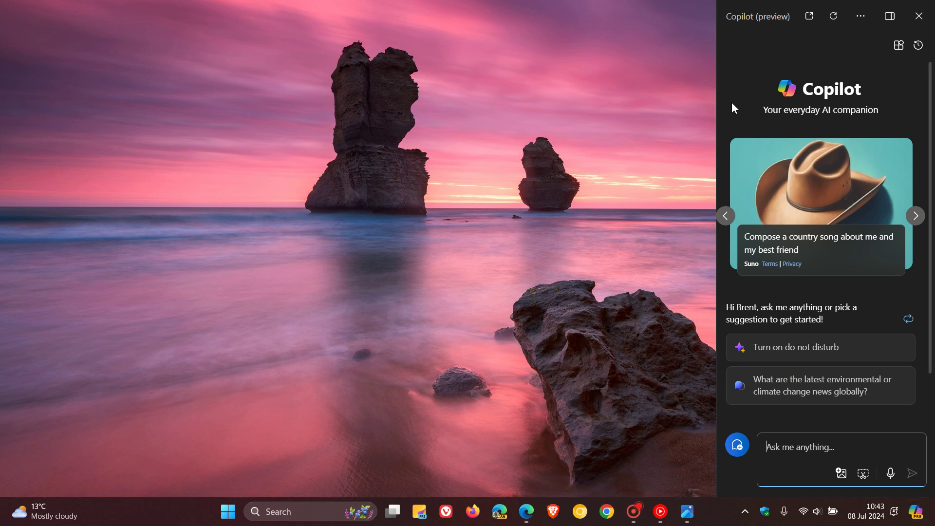
pyautogui.moveTo(718, 114); pyautogui.dragTo(716, 155)
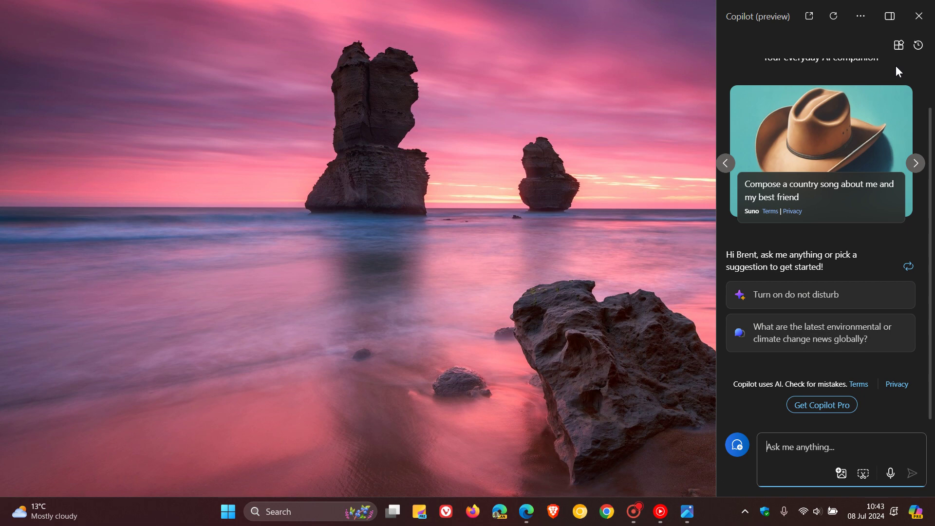
pyautogui.click(919, 16)
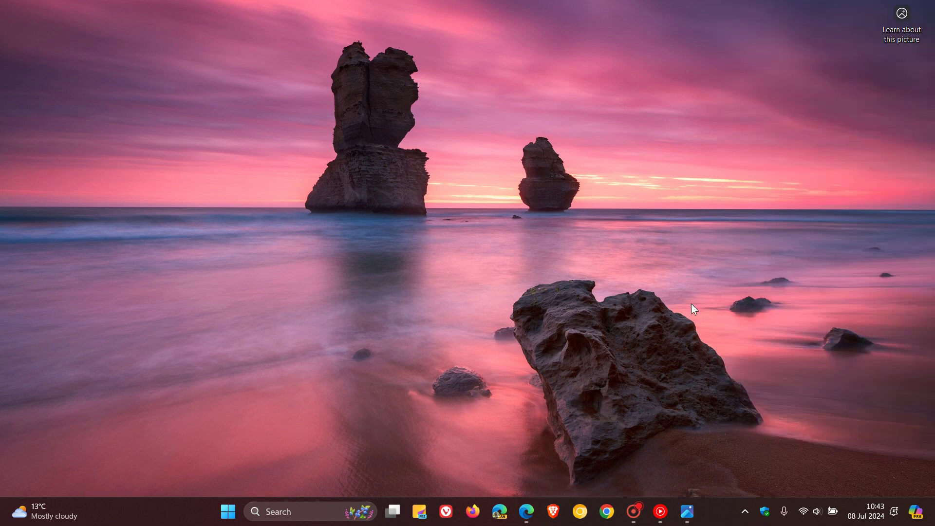
# View Copilot-1.jpg full screen in Photos, then switch Edge to the new Copilot tab.
pyautogui.click(689, 502)
pyautogui.click(682, 407)
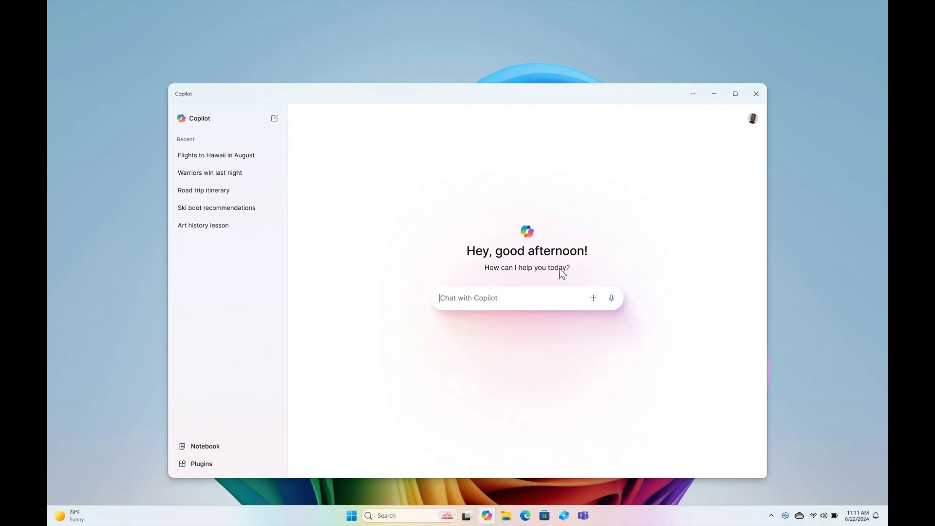
pyautogui.click(874, 14)
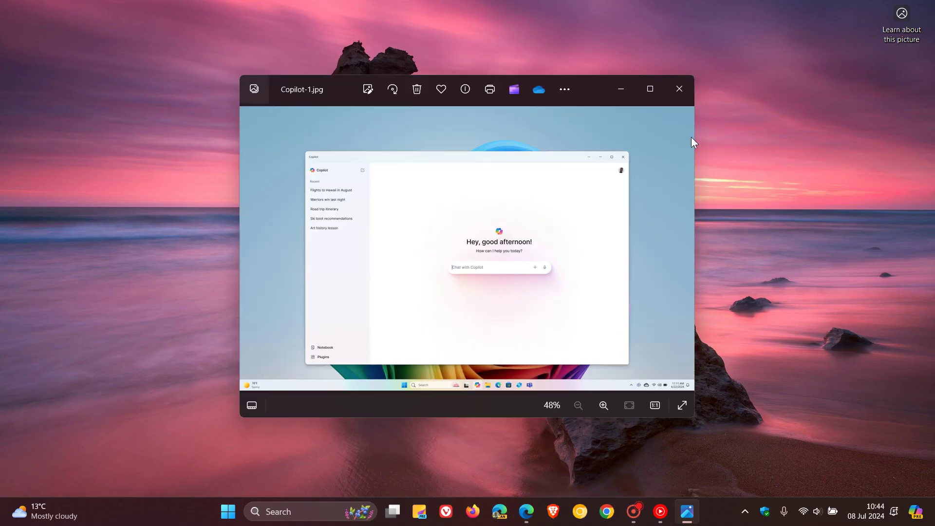
pyautogui.click(627, 92)
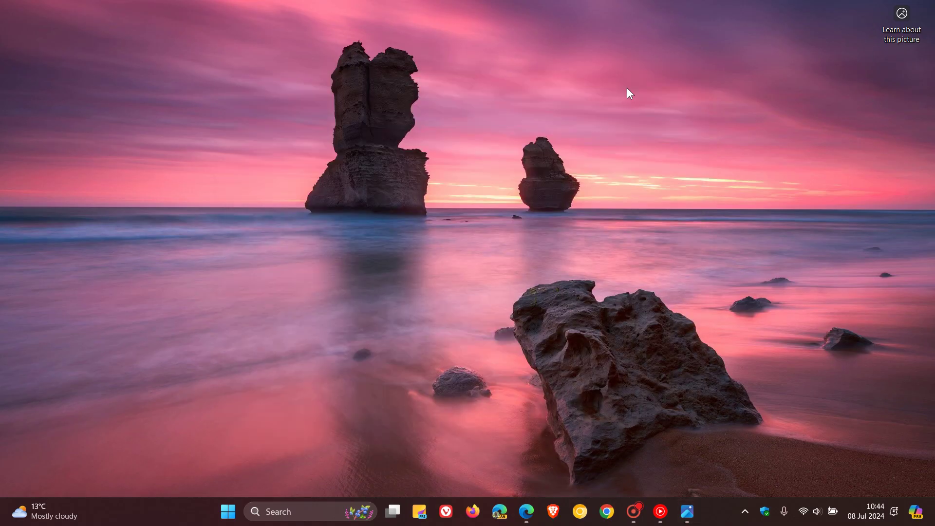
pyautogui.click(529, 520)
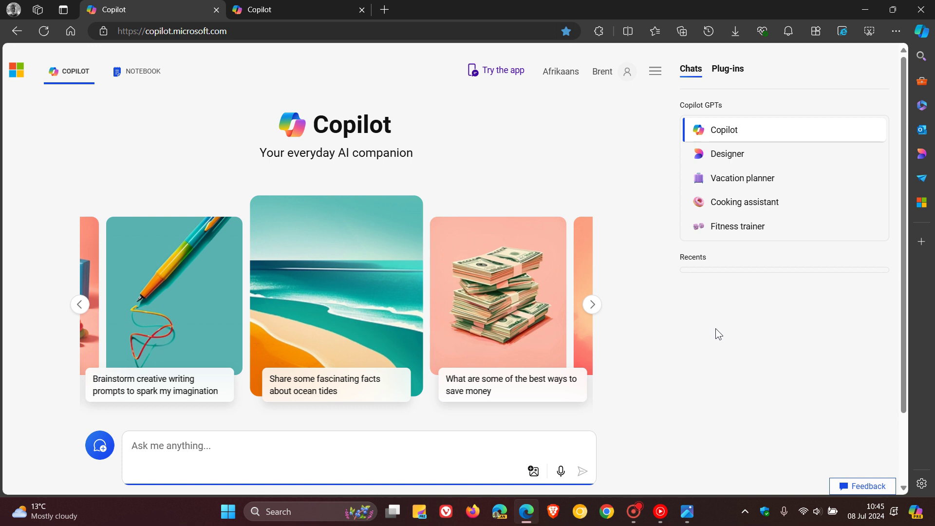
pyautogui.click(302, 7)
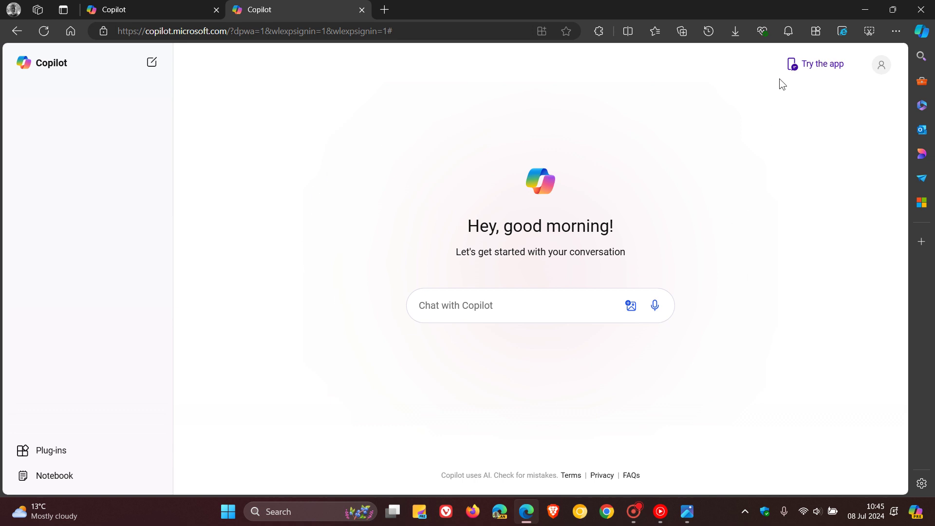
# Install Copilot as an app from Edge's Apps panel, pinned to taskbar but not Start, then minimize Edge.
pyautogui.click(816, 31)
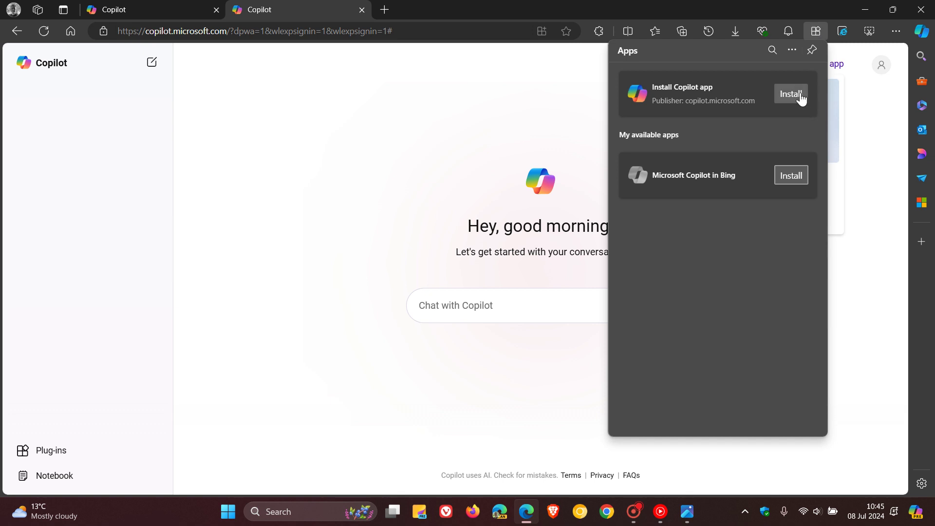
pyautogui.click(794, 94)
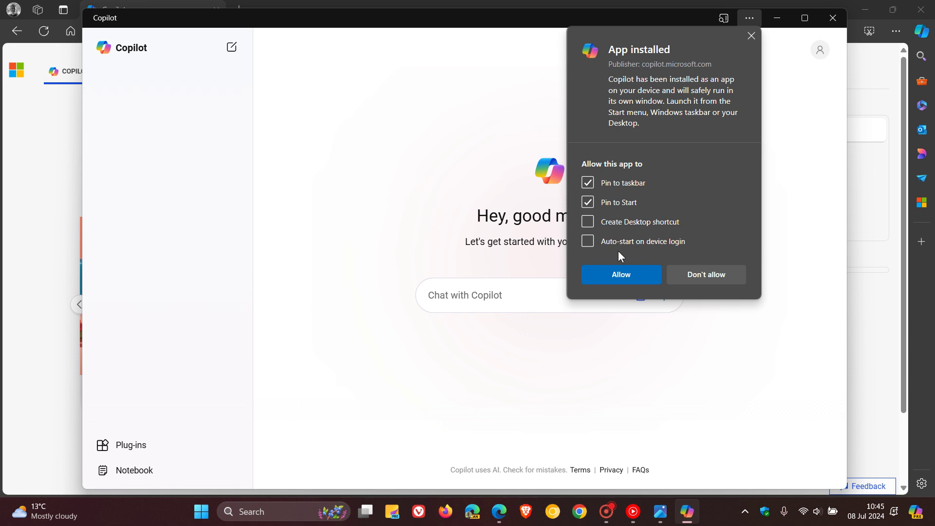
pyautogui.click(588, 200)
pyautogui.click(630, 271)
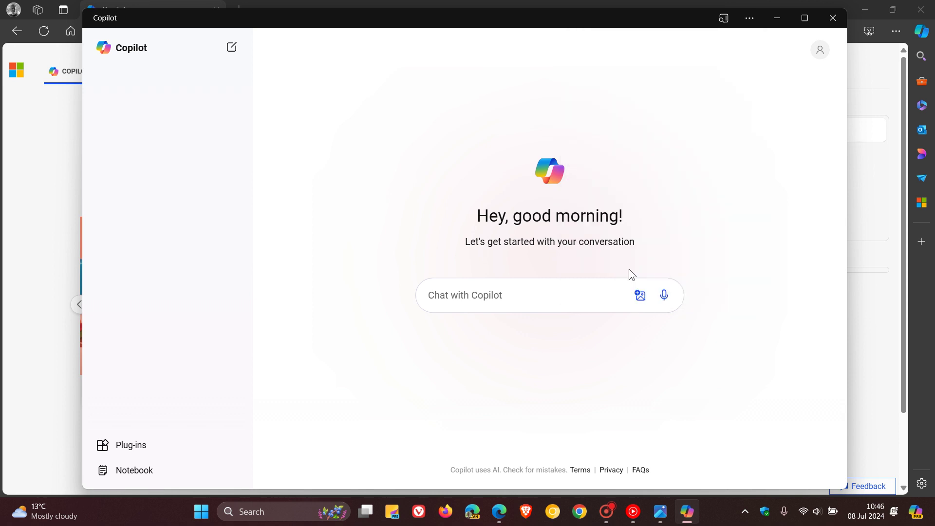
pyautogui.click(764, 469)
pyautogui.click(867, 7)
pyautogui.click(867, 7)
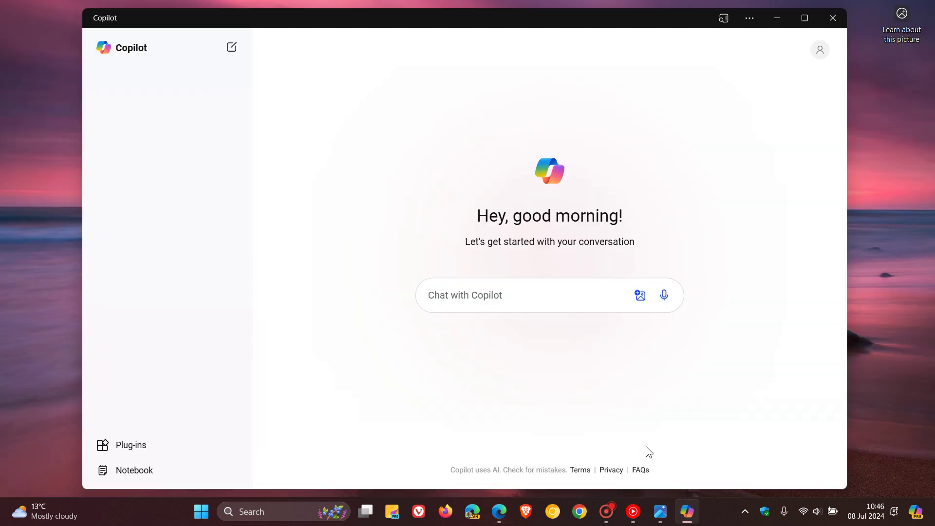
pyautogui.click(660, 511)
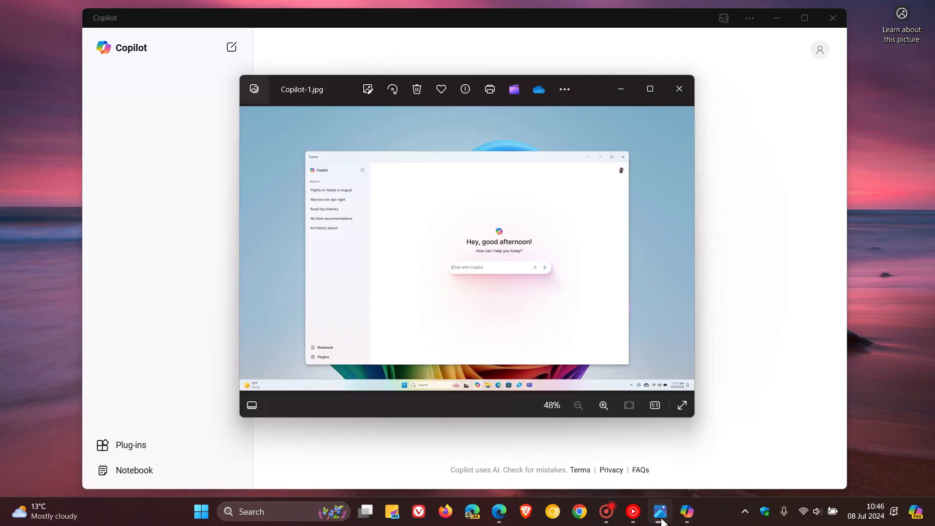
pyautogui.click(682, 406)
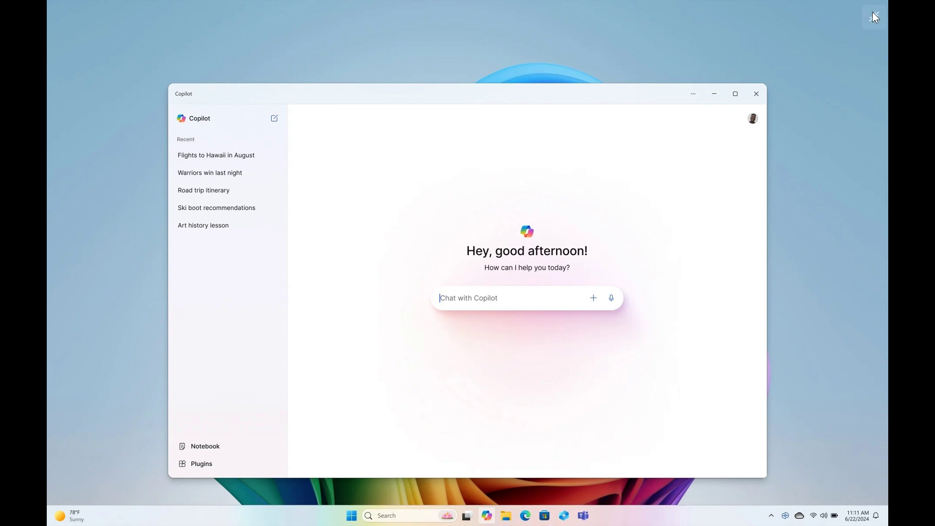
pyautogui.click(873, 12)
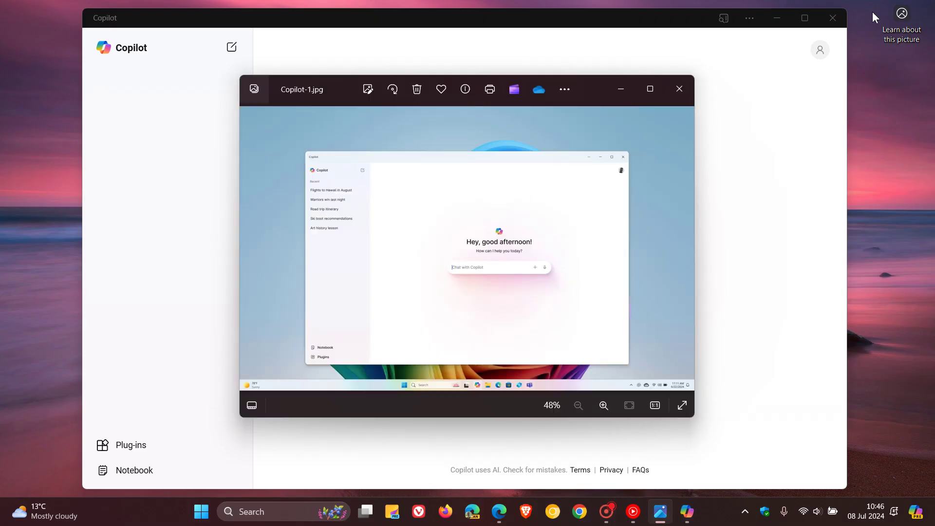
pyautogui.click(619, 89)
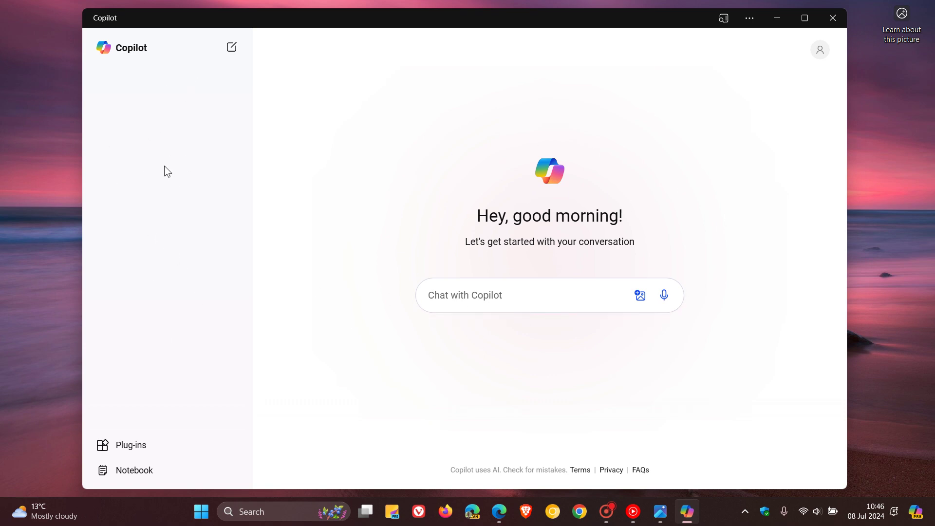
# Glance at the Plug-ins dialog and Notebook view, then return to the Copilot home chat.
pyautogui.click(130, 445)
pyautogui.click(729, 114)
pyautogui.click(125, 472)
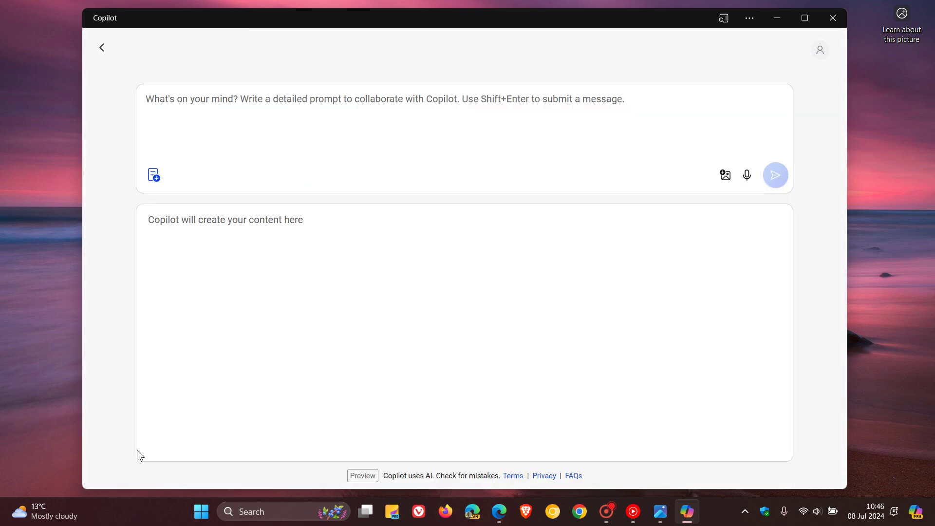
pyautogui.click(102, 47)
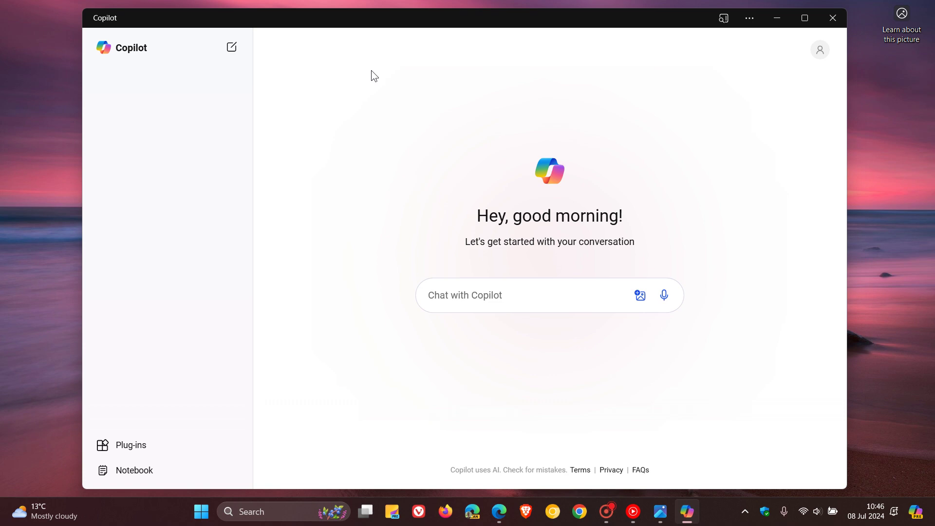
# Minimize and restore the Copilot window, then drag its right edge slightly inward.
pyautogui.click(778, 19)
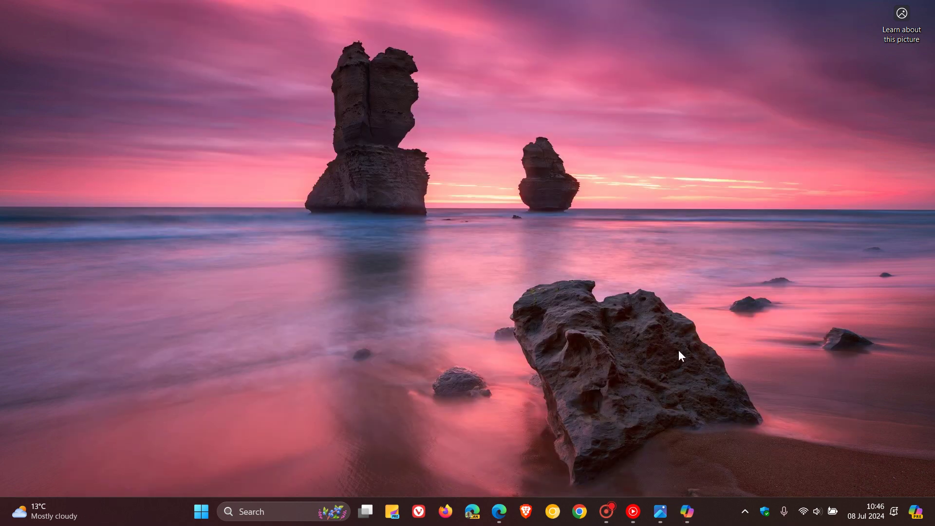
pyautogui.click(693, 517)
pyautogui.moveTo(848, 207); pyautogui.dragTo(844, 230)
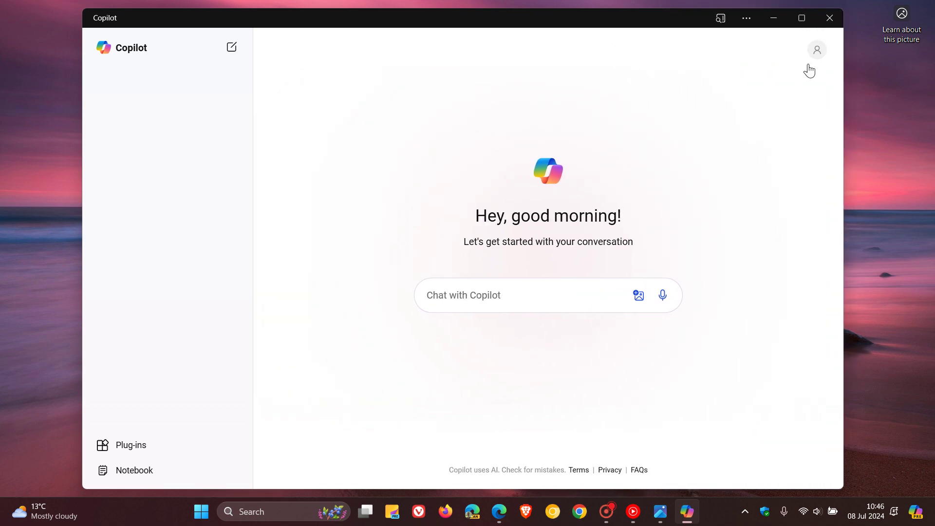
# Switch the Copilot app's Appearance theme to dark in the profile menu, then minimize the window.
pyautogui.click(818, 49)
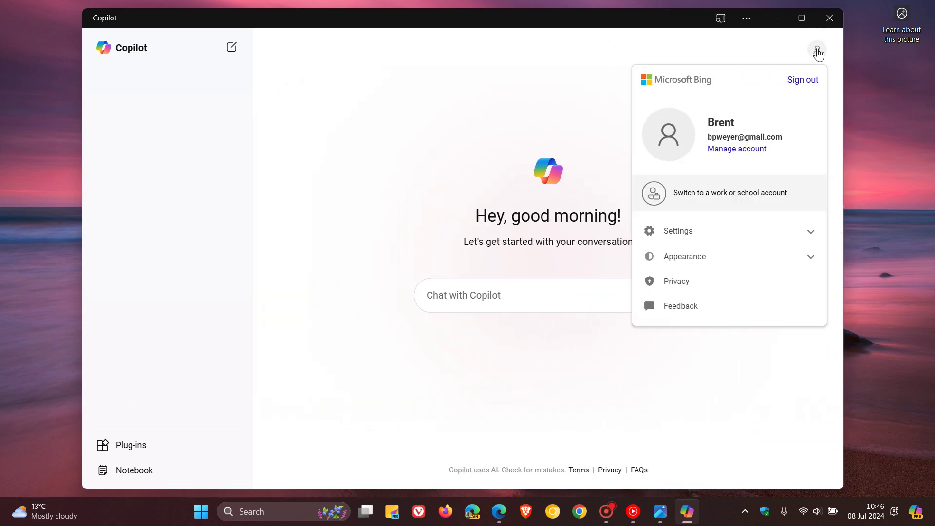
pyautogui.click(708, 263)
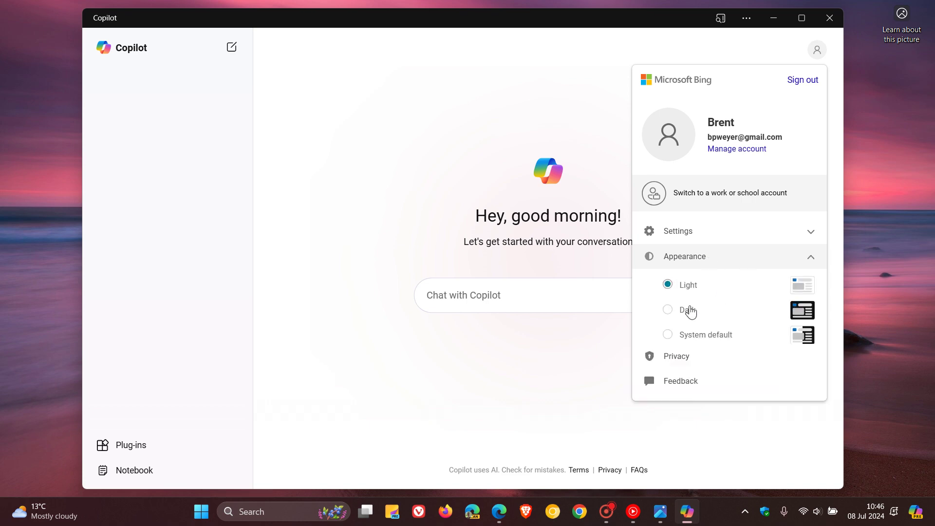
pyautogui.click(668, 336)
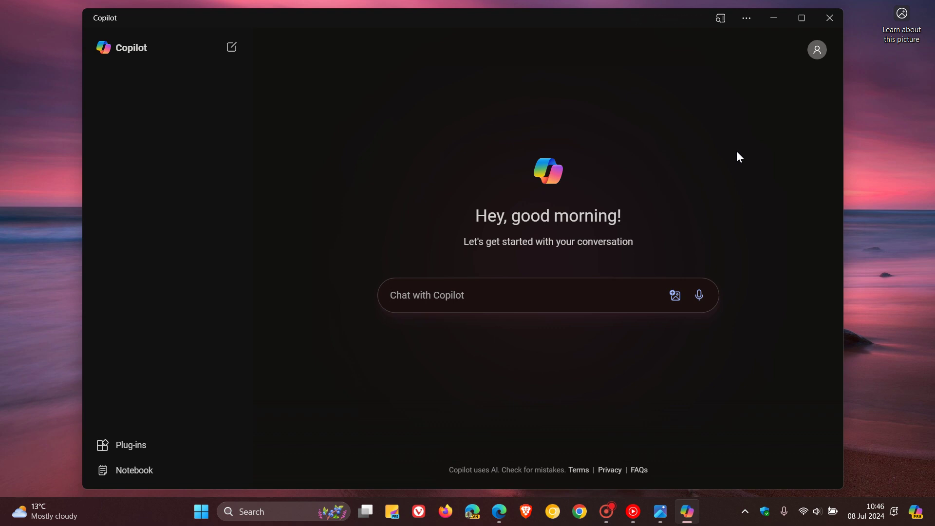
pyautogui.click(773, 19)
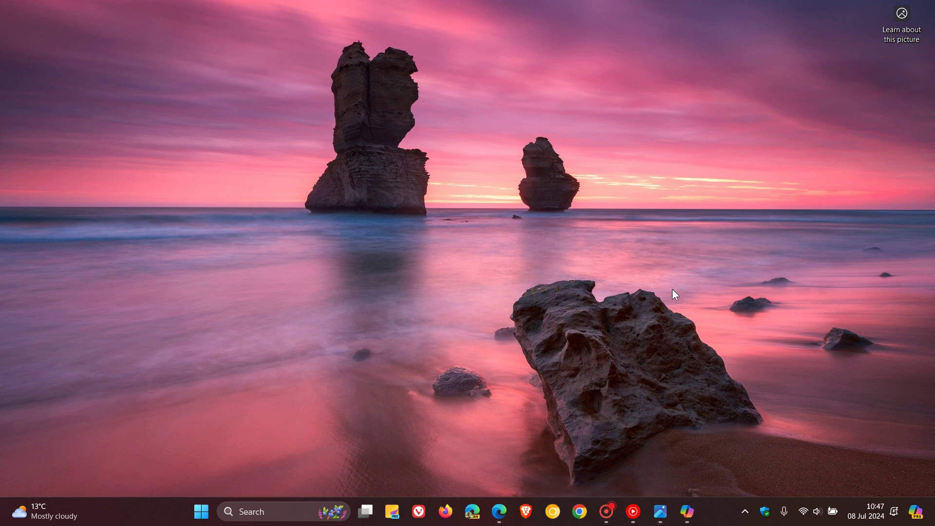
# Restore the dark-themed Copilot app window from its taskbar icon.
pyautogui.click(687, 510)
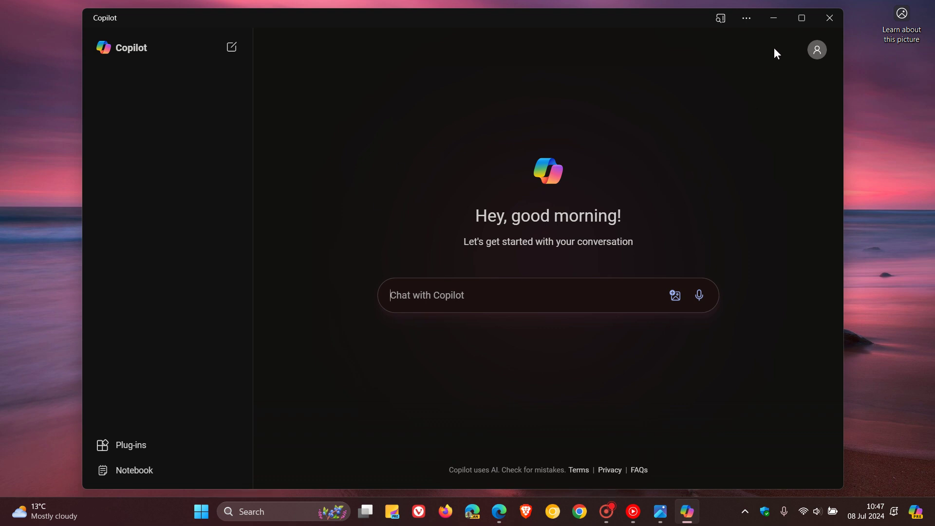
# Maximize and restore the Copilot window, then minimize both it and the Edge window.
pyautogui.click(803, 19)
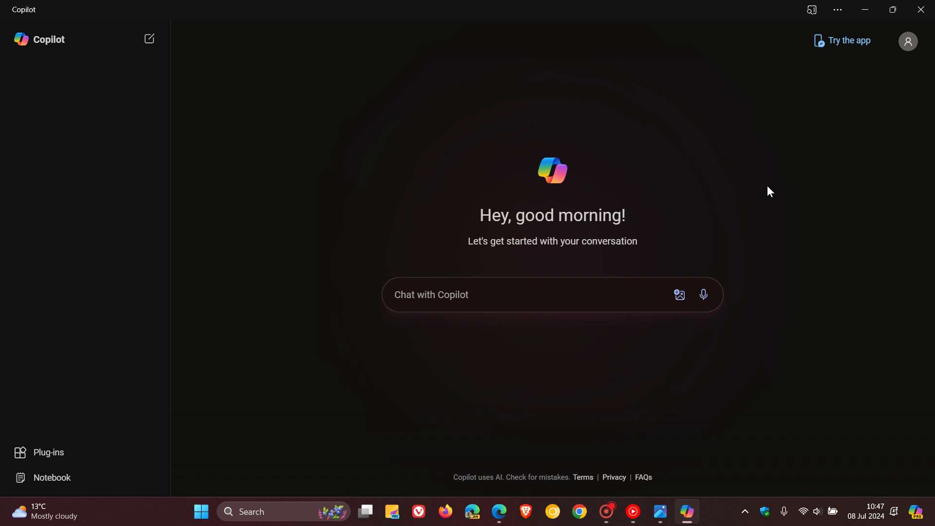
pyautogui.click(895, 11)
pyautogui.click(773, 27)
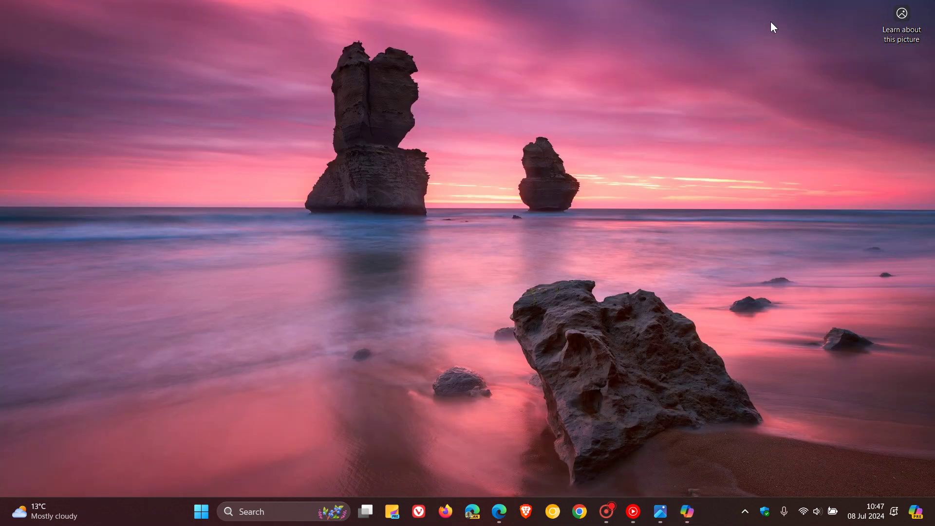
pyautogui.click(500, 512)
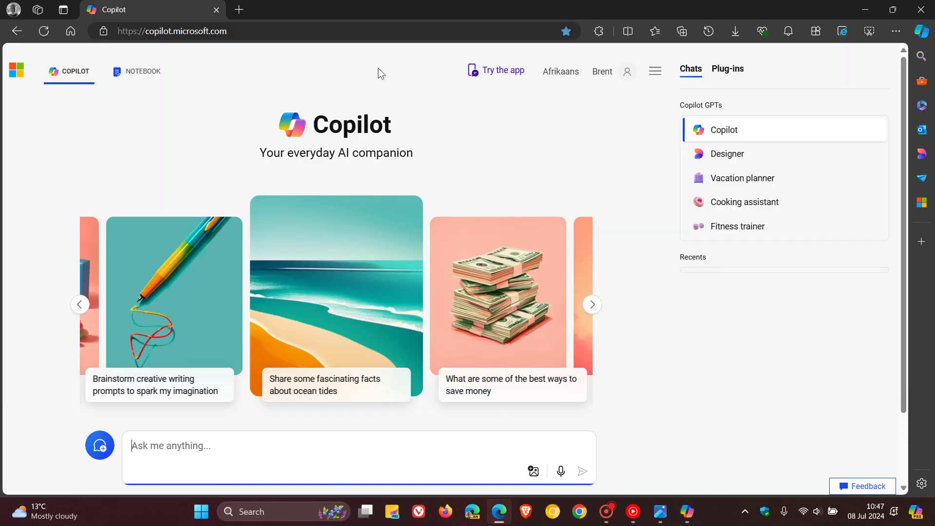
pyautogui.click(861, 11)
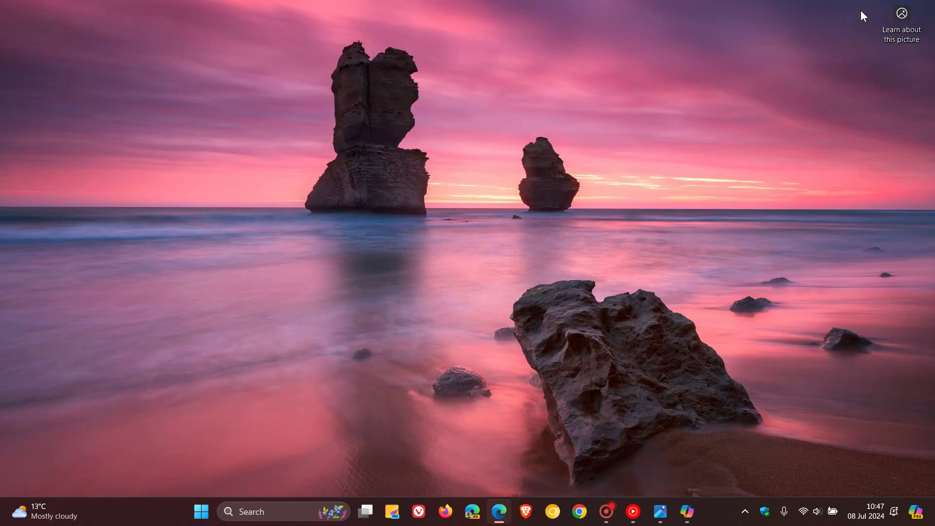